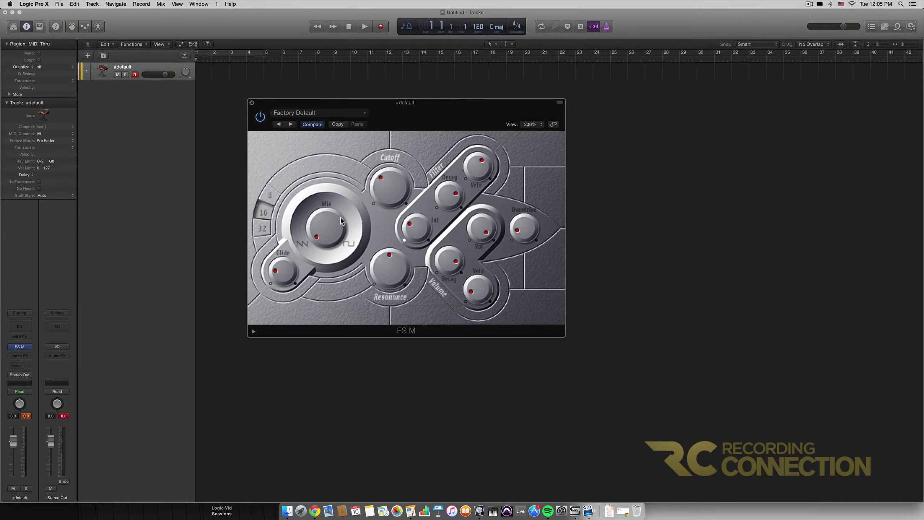
# Compare the 8, 16 and 32 octave settings of the ES M synth, finishing with 16 selected.
pyautogui.click(271, 197)
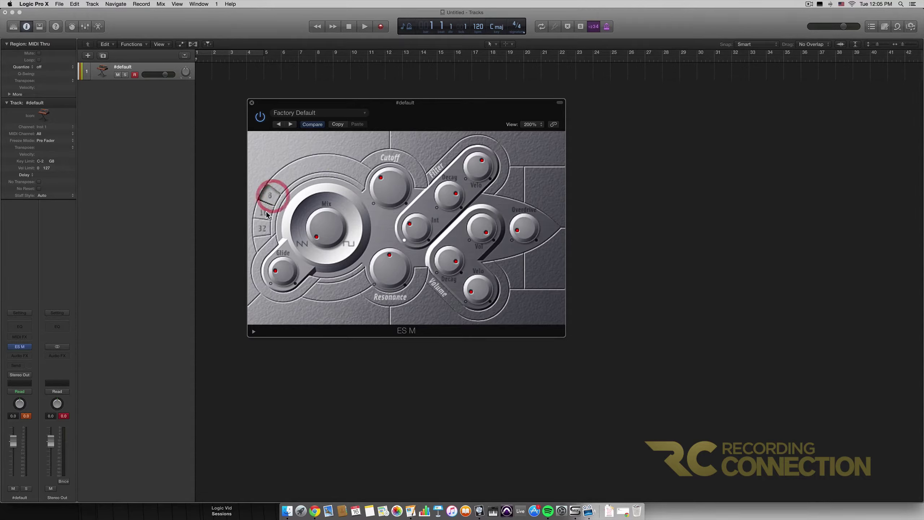
pyautogui.click(264, 214)
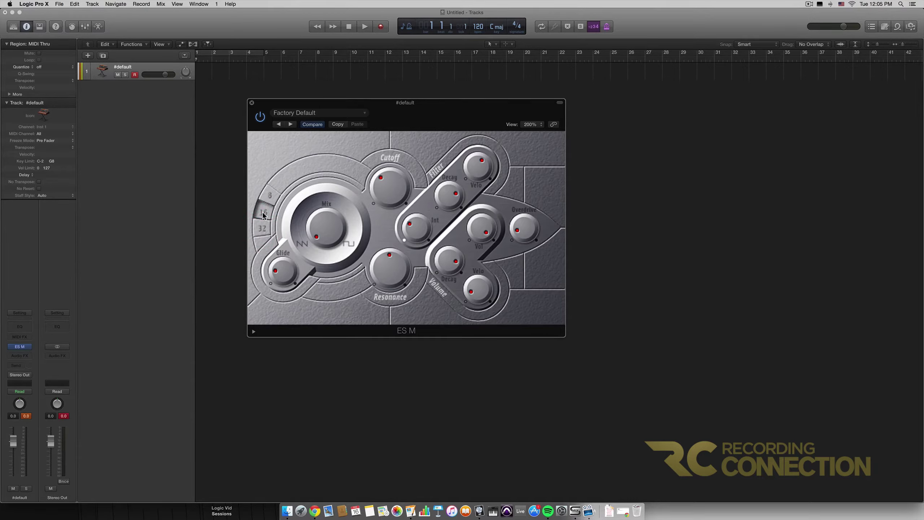
pyautogui.click(269, 200)
pyautogui.click(263, 210)
pyautogui.click(265, 229)
pyautogui.click(266, 212)
pyautogui.click(272, 200)
pyautogui.click(262, 211)
pyautogui.click(261, 228)
pyautogui.click(263, 212)
pyautogui.click(270, 197)
pyautogui.click(264, 211)
pyautogui.click(272, 197)
pyautogui.click(265, 212)
pyautogui.click(265, 215)
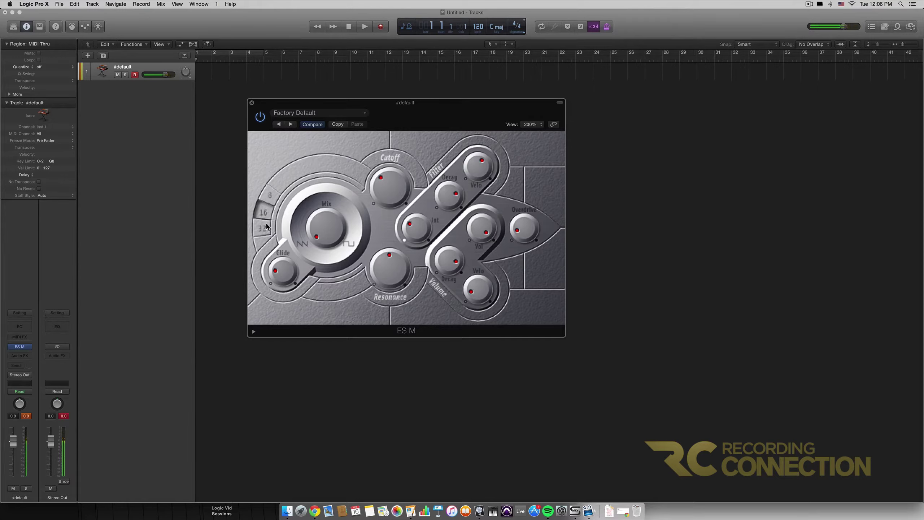
pyautogui.click(271, 200)
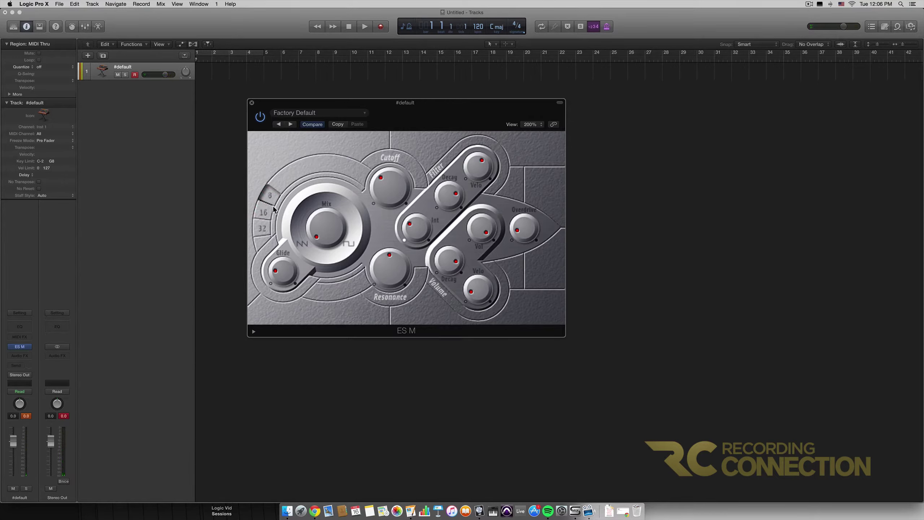
pyautogui.click(267, 211)
# Try out different Glide amounts and sweep Mix between sawtooth and square, returning both controls to their starting positions.
pyautogui.moveTo(285, 275); pyautogui.dragTo(282, 274)
pyautogui.moveTo(279, 189); pyautogui.dragTo(276, 271)
pyautogui.moveTo(323, 243); pyautogui.dragTo(308, 101)
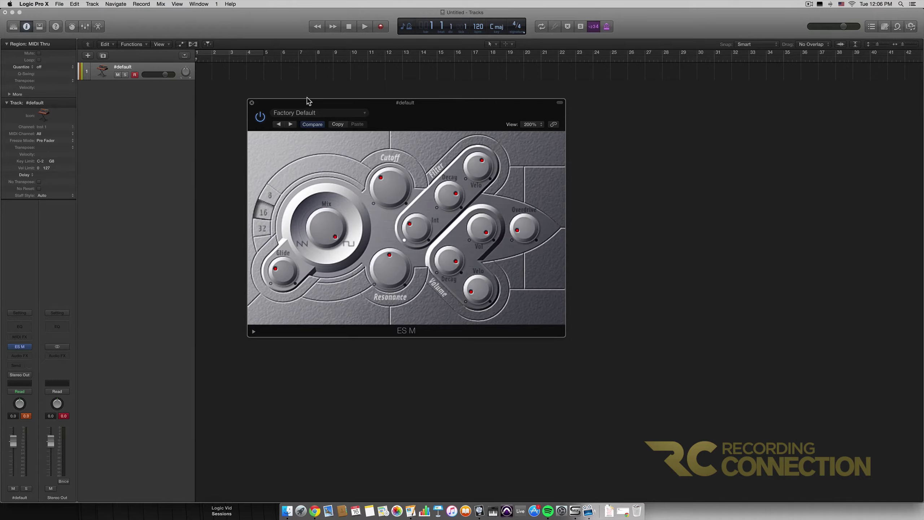
pyautogui.keyDown('alt'); pyautogui.click(304, 229); pyautogui.keyUp('alt')
pyautogui.moveTo(322, 240); pyautogui.dragTo(317, 192)
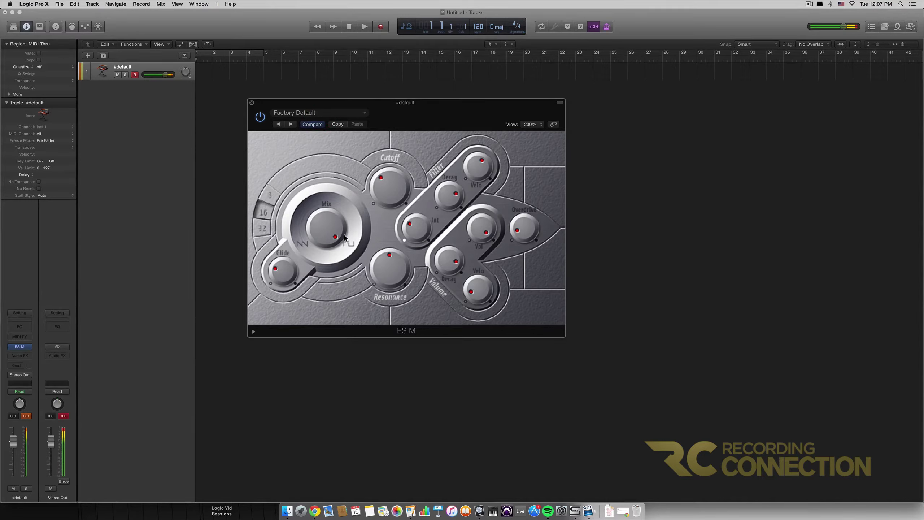
pyautogui.moveTo(325, 223); pyautogui.dragTo(332, 276)
pyautogui.moveTo(329, 219); pyautogui.dragTo(326, 230)
pyautogui.moveTo(325, 267); pyautogui.dragTo(326, 273)
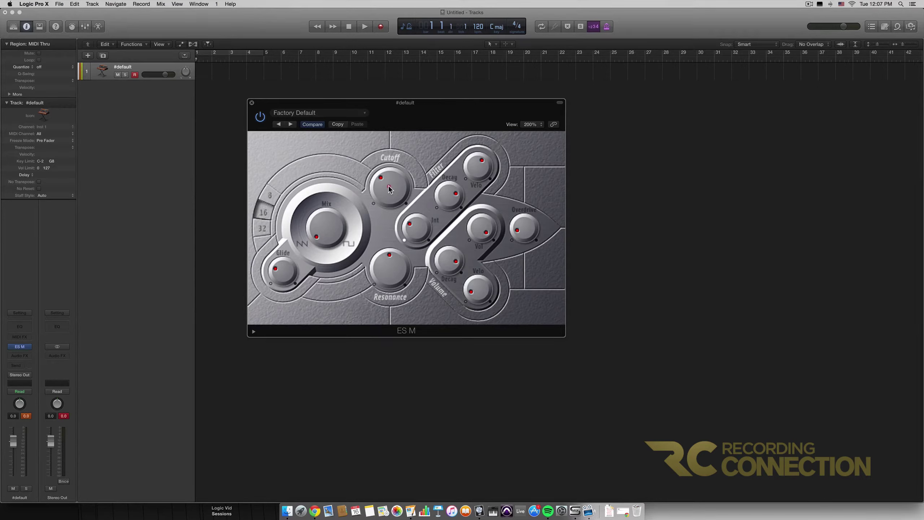
# Sweep the Cutoff and Resonance controls, leaving Cutoff slightly higher and Resonance around its middle position.
pyautogui.moveTo(384, 186); pyautogui.dragTo(388, 149)
pyautogui.moveTo(387, 200)
pyautogui.mouseDown()
pyautogui.moveTo(389, 170)
pyautogui.moveTo(386, 205)
pyautogui.mouseUp()
pyautogui.moveTo(387, 170); pyautogui.dragTo(385, 143)
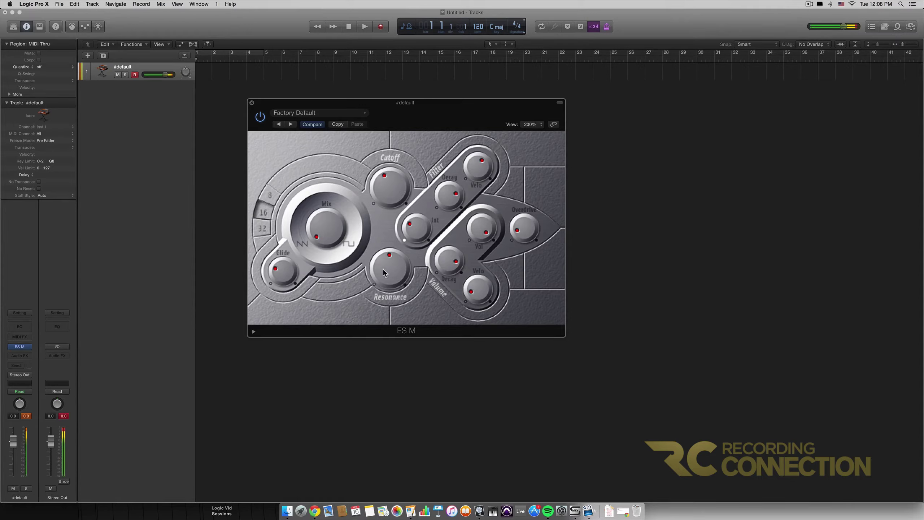
pyautogui.moveTo(385, 272); pyautogui.dragTo(386, 231)
pyautogui.moveTo(399, 195)
pyautogui.mouseDown()
pyautogui.moveTo(398, 171)
pyautogui.moveTo(391, 193)
pyautogui.mouseUp()
pyautogui.moveTo(387, 294); pyautogui.dragTo(389, 260)
pyautogui.click(396, 189)
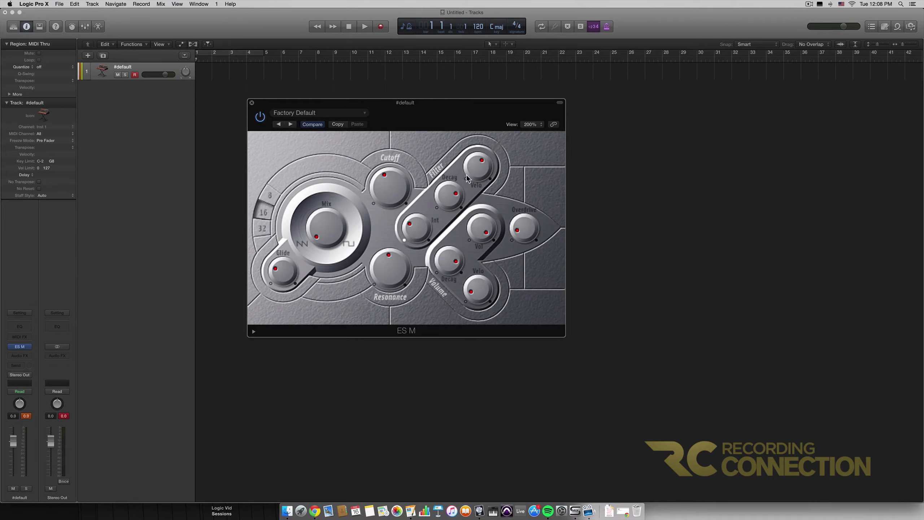
# Adjust the filter envelope by testing Velo, lowering Decay slightly and raising Int to just above its middle position.
pyautogui.moveTo(473, 167); pyautogui.dragTo(478, 83)
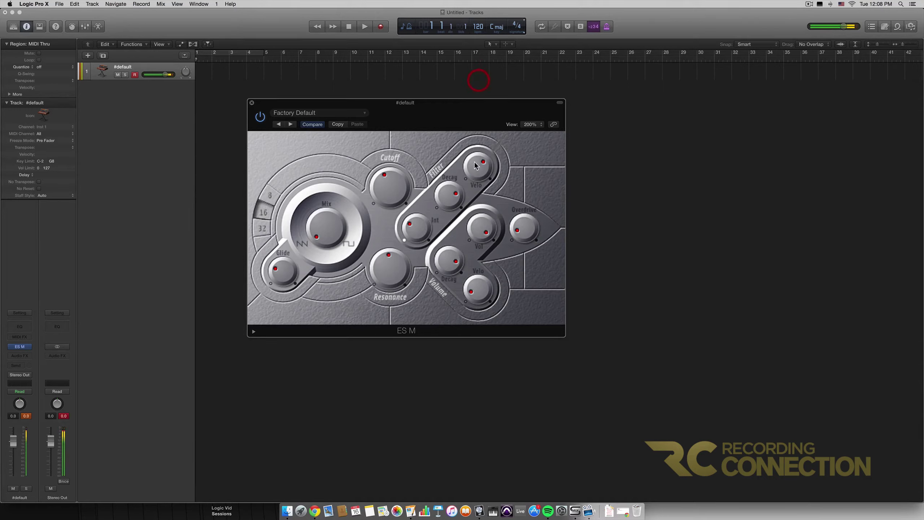
pyautogui.moveTo(476, 165); pyautogui.dragTo(474, 170)
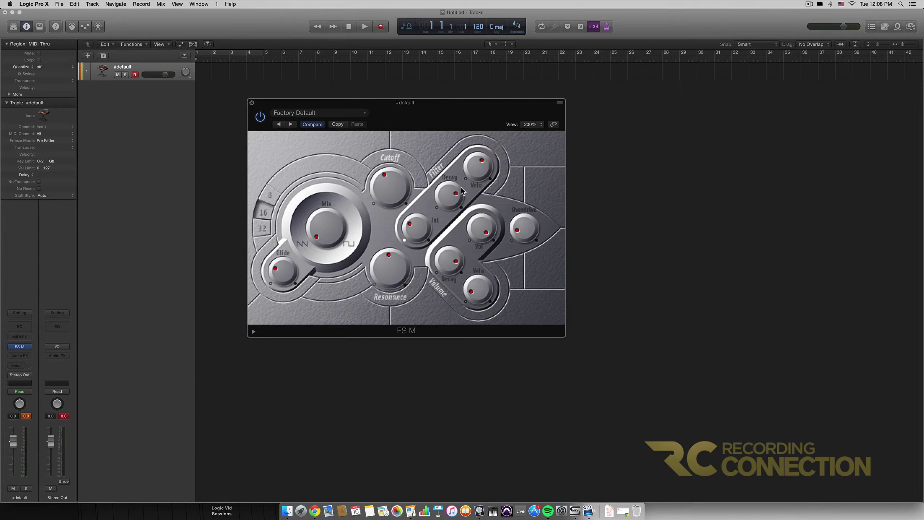
pyautogui.moveTo(454, 196); pyautogui.dragTo(453, 201)
pyautogui.moveTo(414, 232); pyautogui.dragTo(416, 258)
# In the volume section, sweep Vol down and back up to a fairly high level, and lower Velo to its minimum.
pyautogui.moveTo(483, 230); pyautogui.dragTo(487, 330)
pyautogui.moveTo(490, 254)
pyautogui.mouseDown()
pyautogui.moveTo(488, 297)
pyautogui.moveTo(488, 240)
pyautogui.mouseUp()
pyautogui.moveTo(481, 231); pyautogui.dragTo(487, 347)
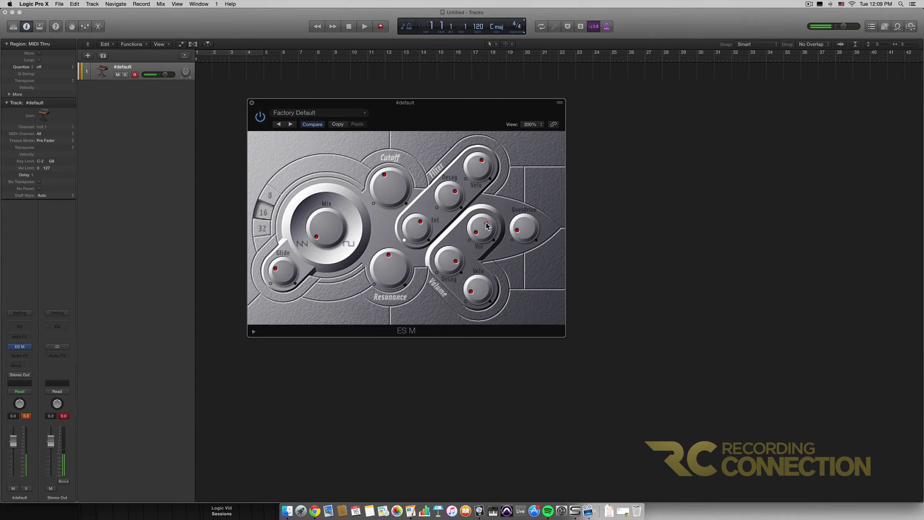
pyautogui.moveTo(488, 226); pyautogui.dragTo(485, 136)
pyautogui.moveTo(482, 293)
pyautogui.mouseDown()
pyautogui.moveTo(470, 197)
pyautogui.moveTo(478, 302)
pyautogui.mouseUp()
# Try out the Overdrive amount and leave it at its minimum.
pyautogui.moveTo(519, 238)
pyautogui.mouseDown()
pyautogui.moveTo(522, 289)
pyautogui.moveTo(522, 251)
pyautogui.mouseUp()
pyautogui.click(517, 241)
pyautogui.moveTo(521, 232)
pyautogui.mouseDown()
pyautogui.moveTo(523, 162)
pyautogui.moveTo(519, 251)
pyautogui.mouseUp()
pyautogui.click(520, 229)
# Shift the synth window slightly and sweep Mix toward square, leaving it closer to the sawtooth side.
pyautogui.moveTo(474, 118); pyautogui.dragTo(484, 117)
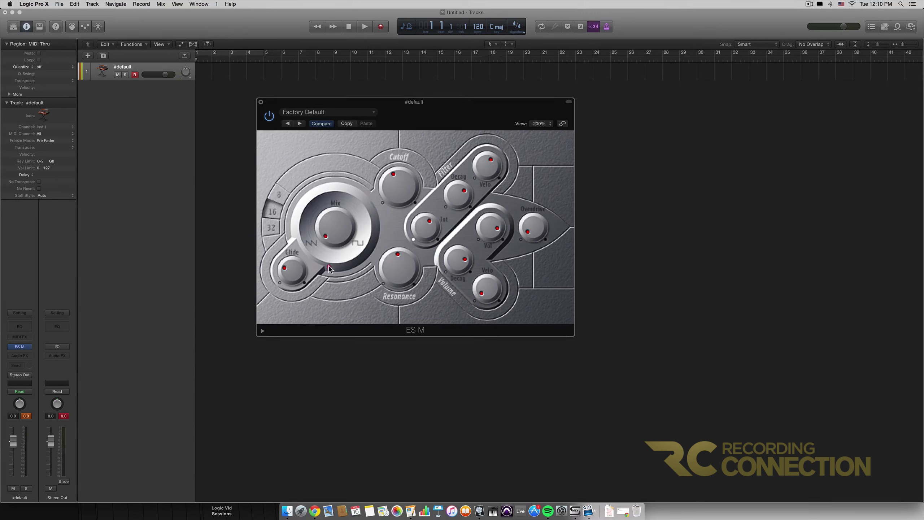
pyautogui.moveTo(328, 265); pyautogui.dragTo(335, 127)
pyautogui.moveTo(335, 242); pyautogui.dragTo(340, 251)
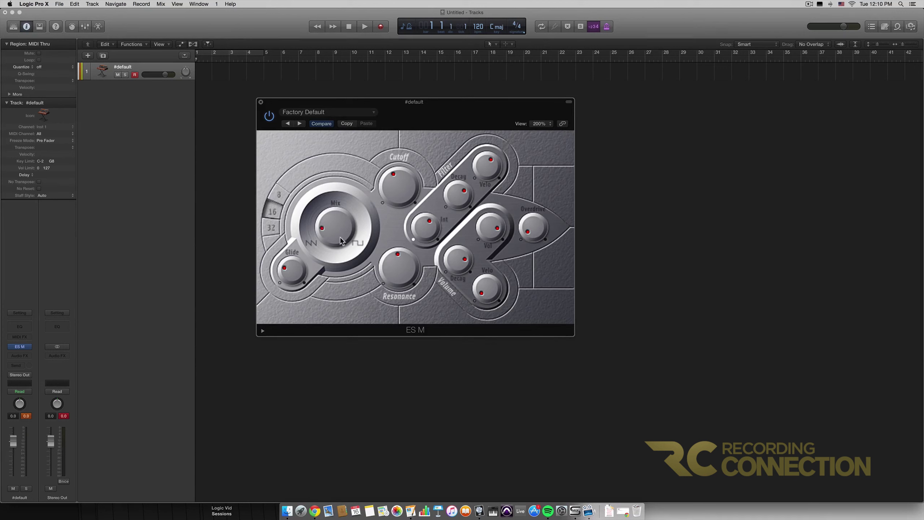